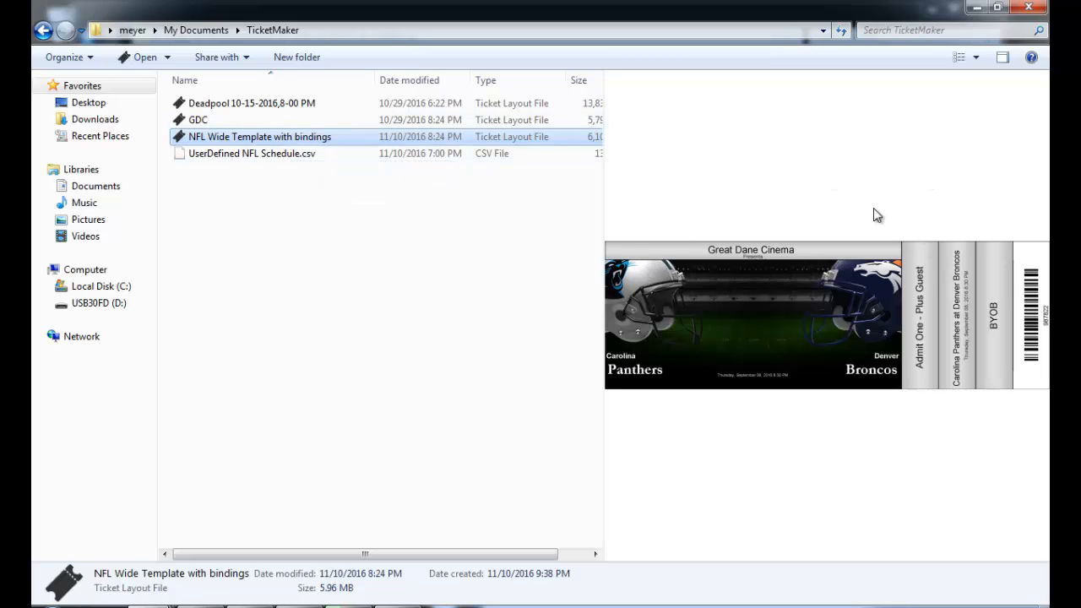
# Preview the GDC and Deadpool 10-15-2016 ticket layouts and open the NFL Wide Template with bindings layout in TicketMaker
pyautogui.click(291, 119)
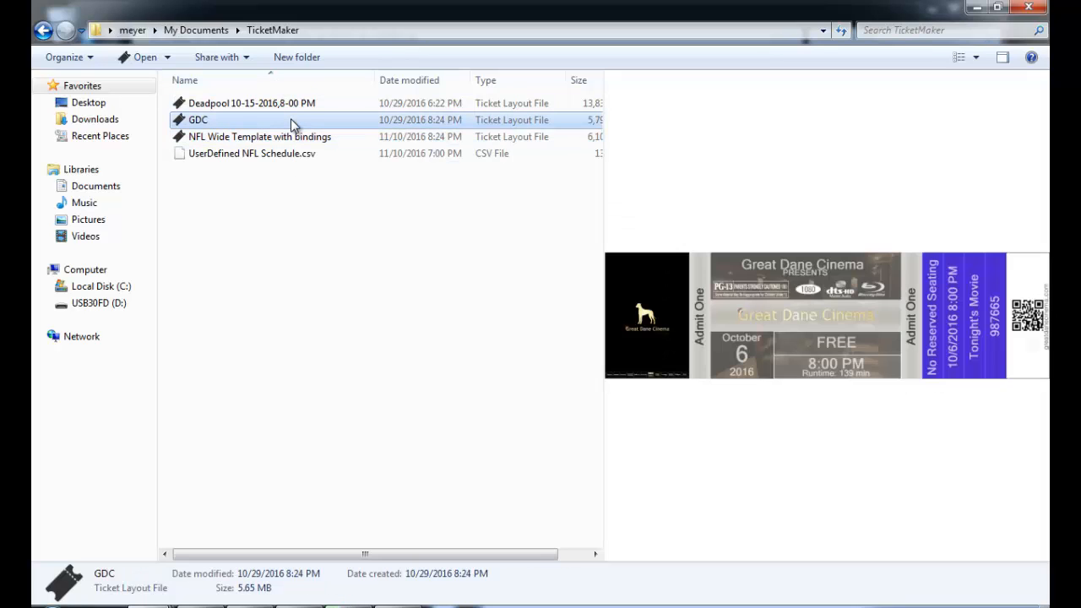
pyautogui.click(295, 105)
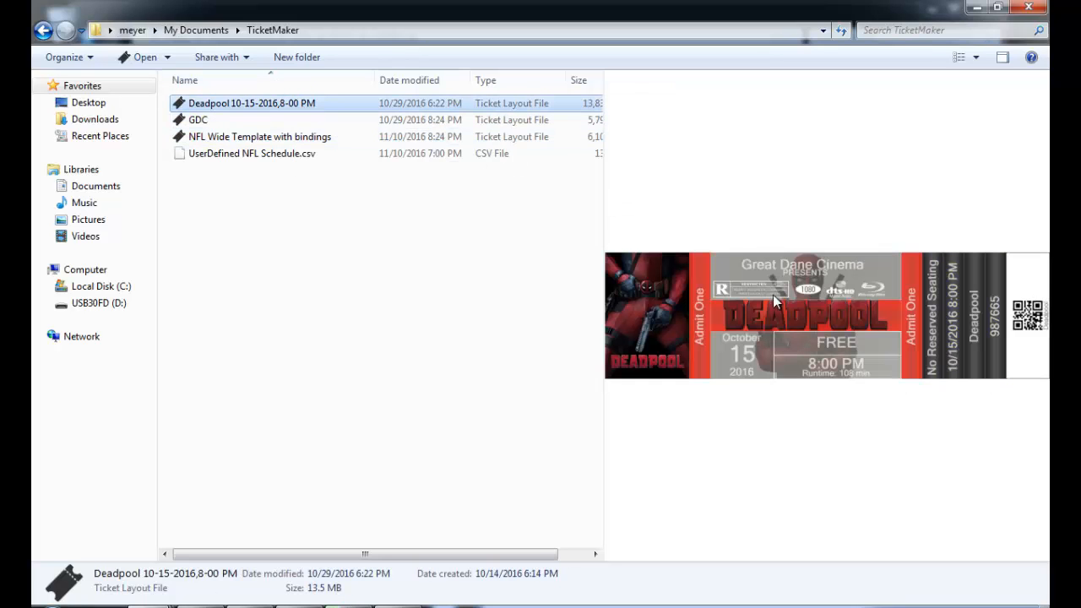
pyautogui.click(345, 120)
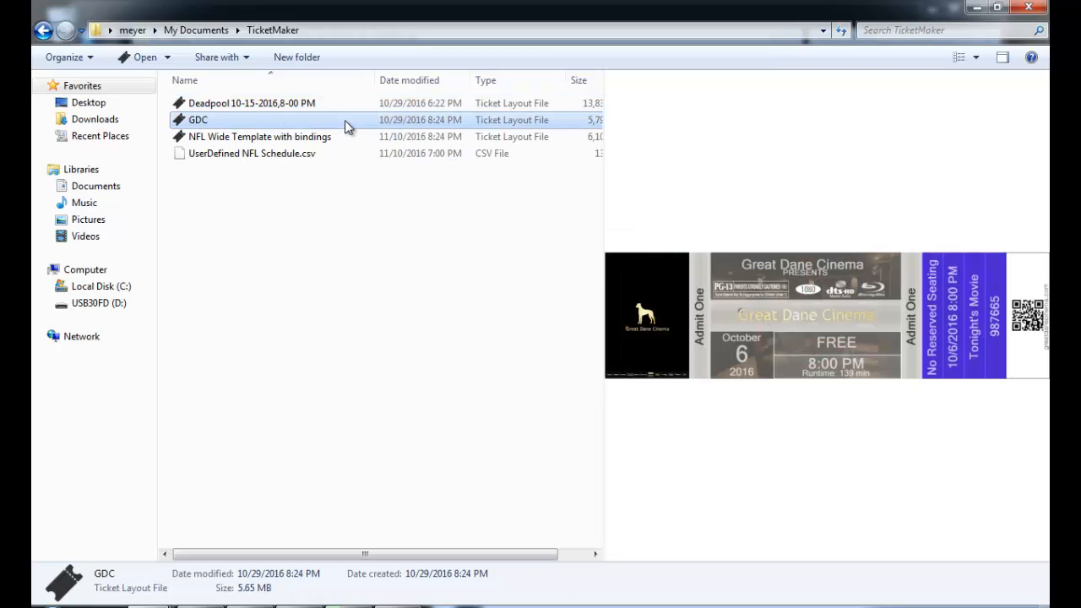
pyautogui.click(346, 137)
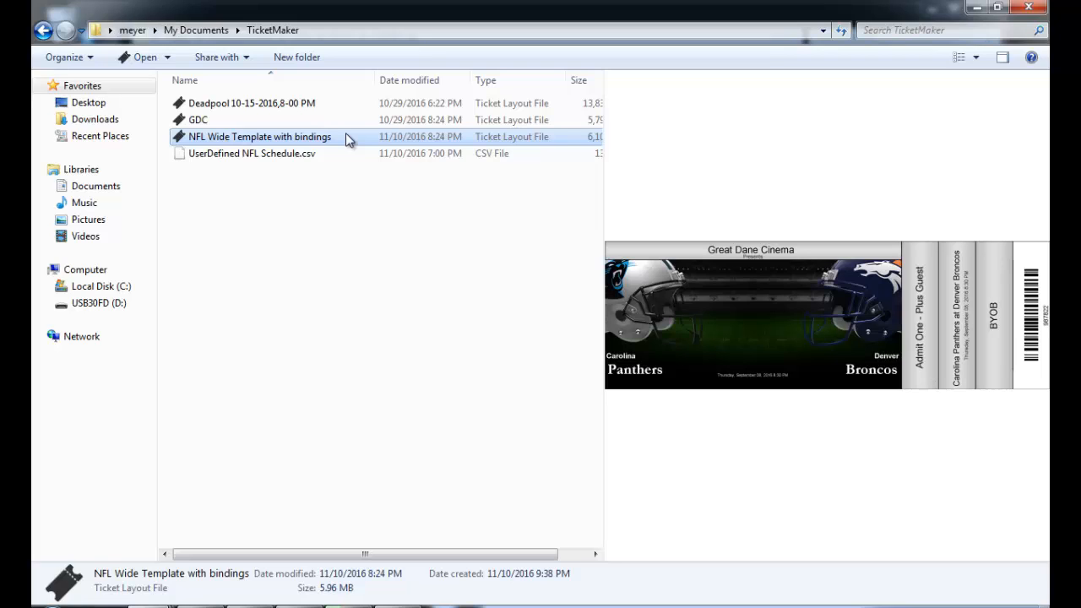
pyautogui.doubleClick(253, 139)
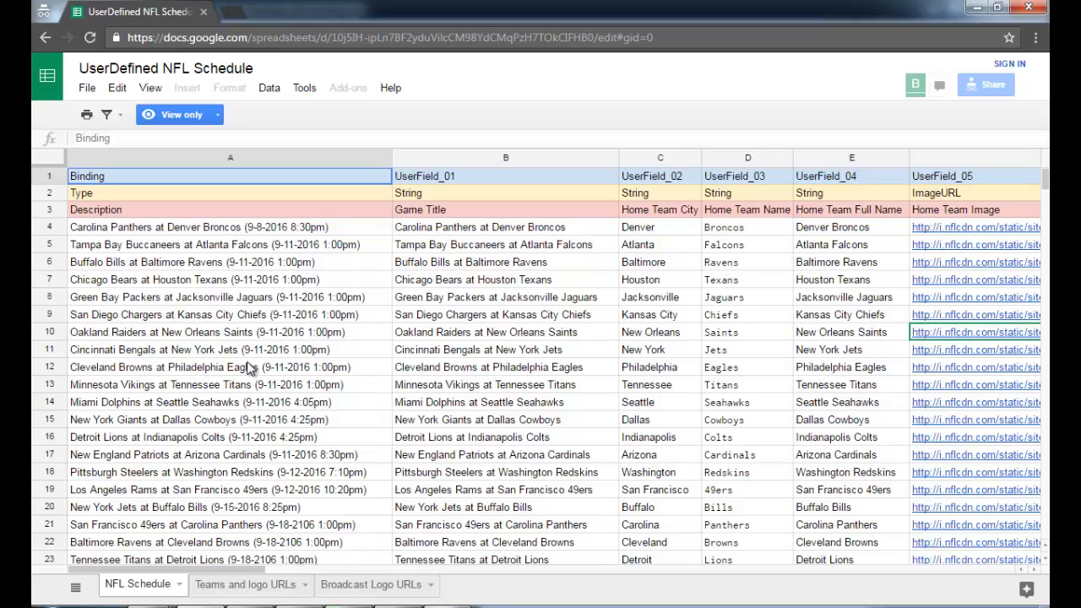
# Examine the game rows and UserField columns of the UserDefined NFL Schedule spreadsheet and return to TicketMaker
pyautogui.scroll(-12, 262, 357)
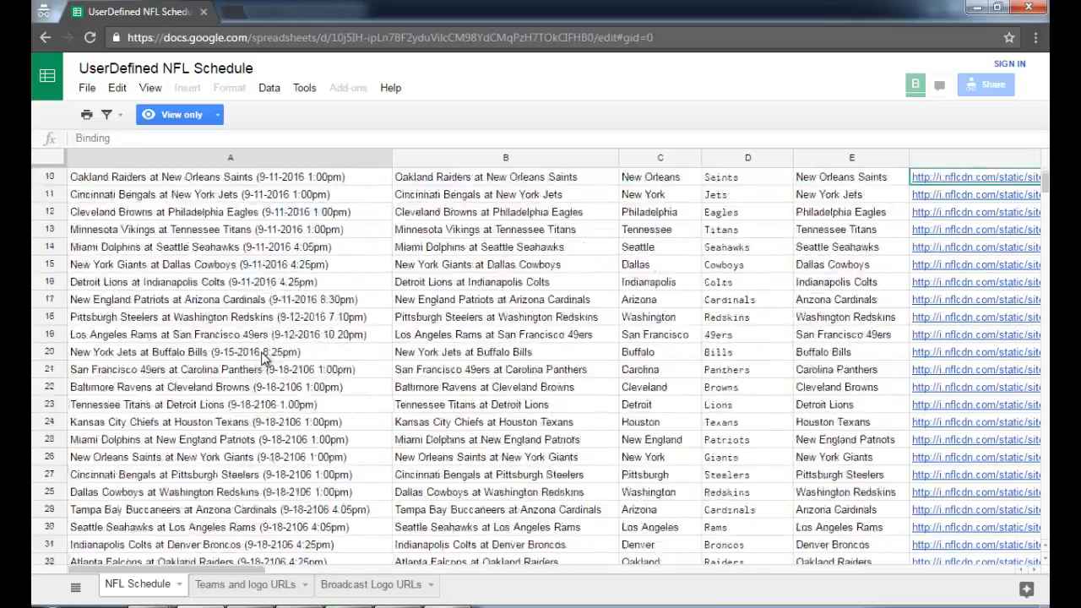
pyautogui.scroll(-3, 262, 357)
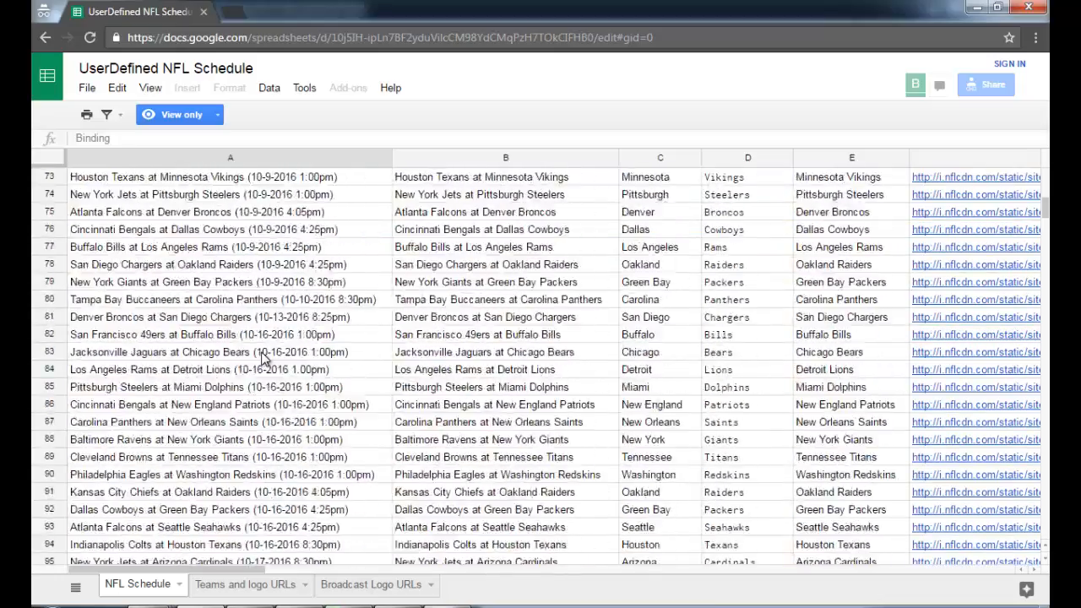
pyautogui.scroll(15, 263, 357)
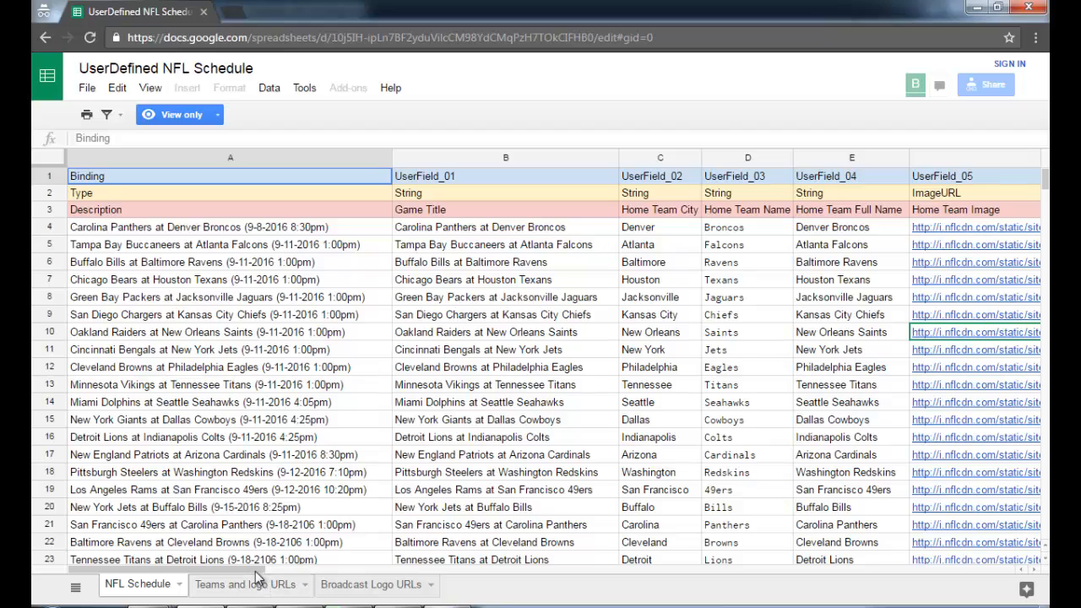
pyautogui.click(327, 570)
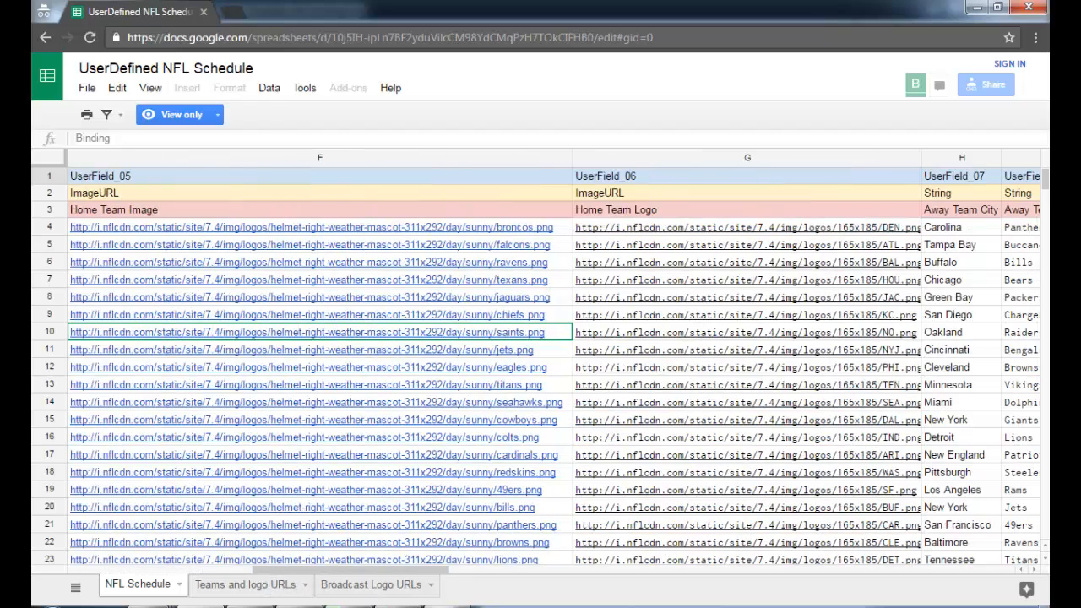
pyautogui.hscroll(-1, 424, 571)
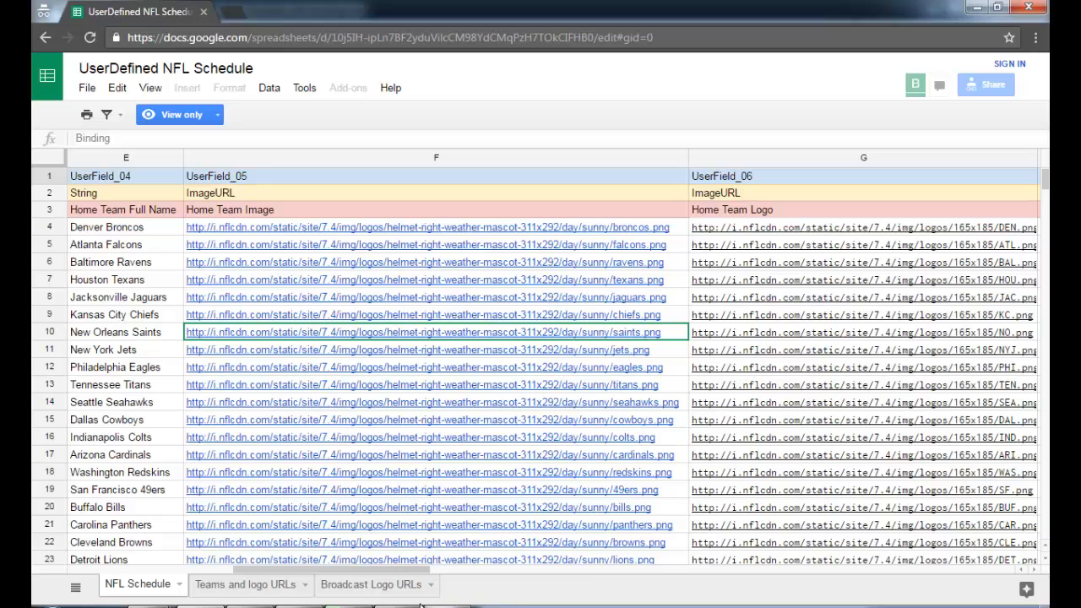
pyautogui.moveTo(419, 603); pyautogui.dragTo(275, 435)
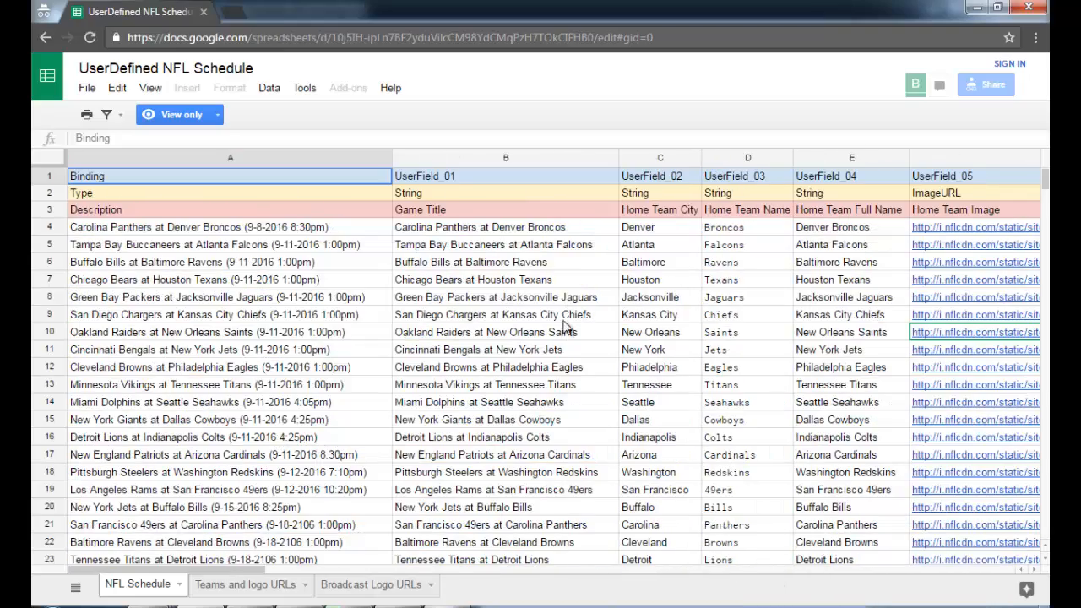
pyautogui.click(970, 9)
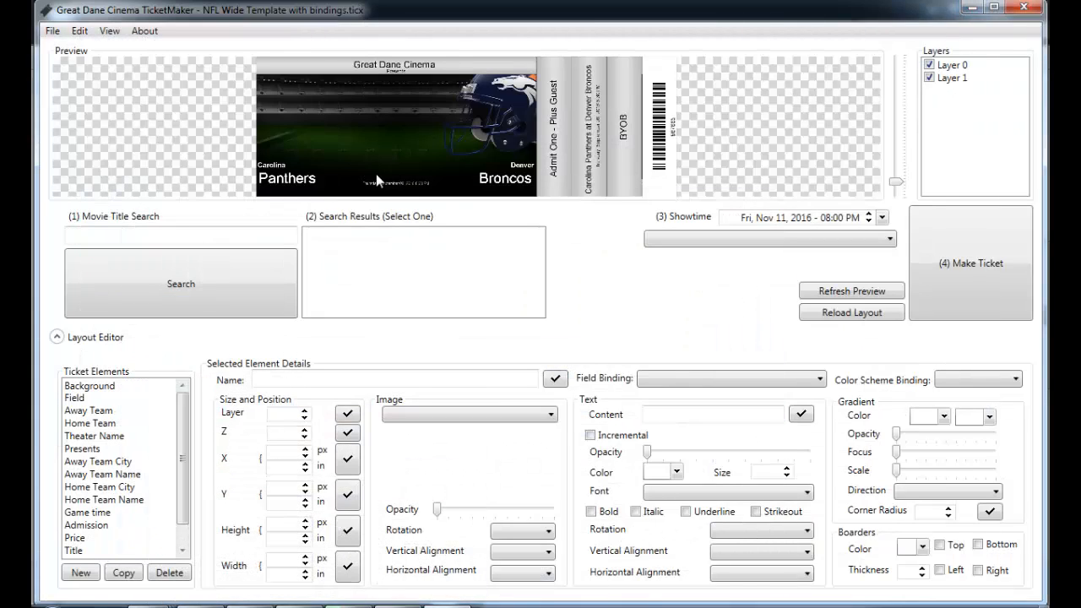
# Import custom bindings from UserDefined NFL Schedule.csv in the TicketMaker documents folder
pyautogui.click(54, 31)
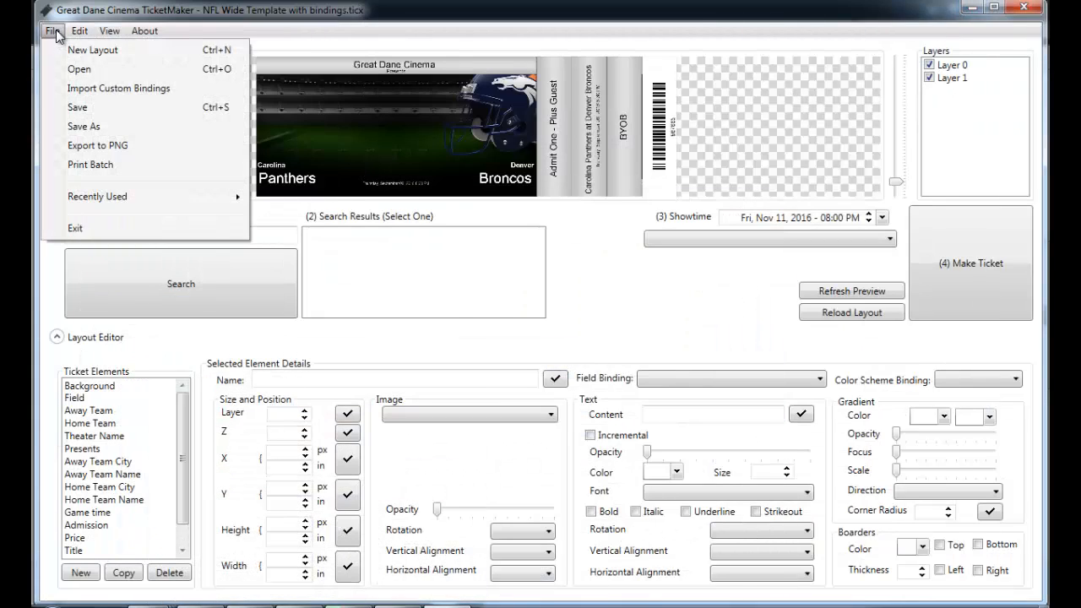
pyautogui.click(116, 89)
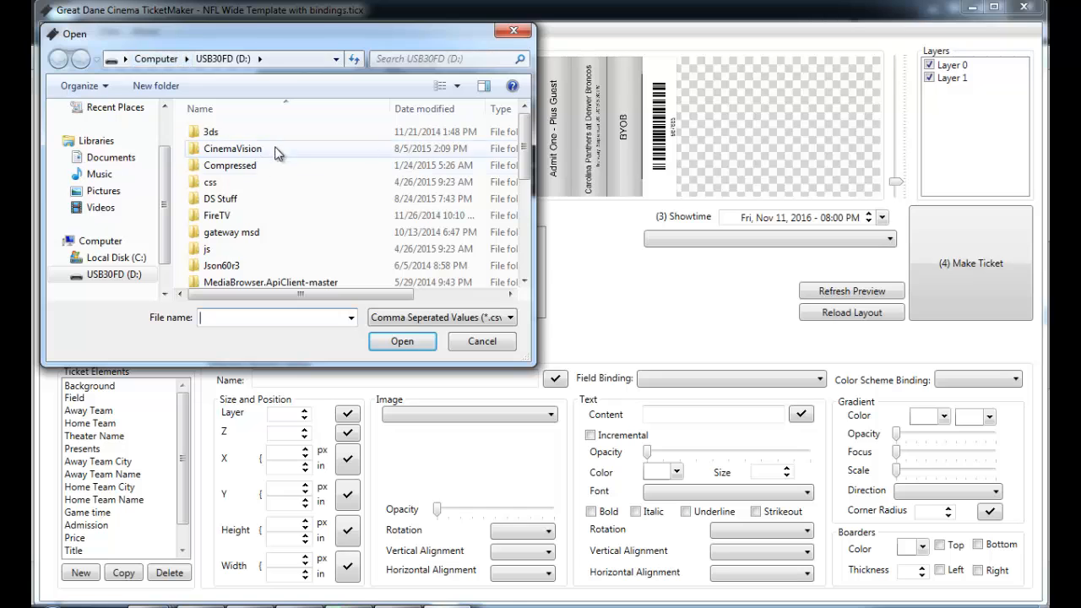
pyautogui.click(110, 159)
pyautogui.doubleClick(236, 242)
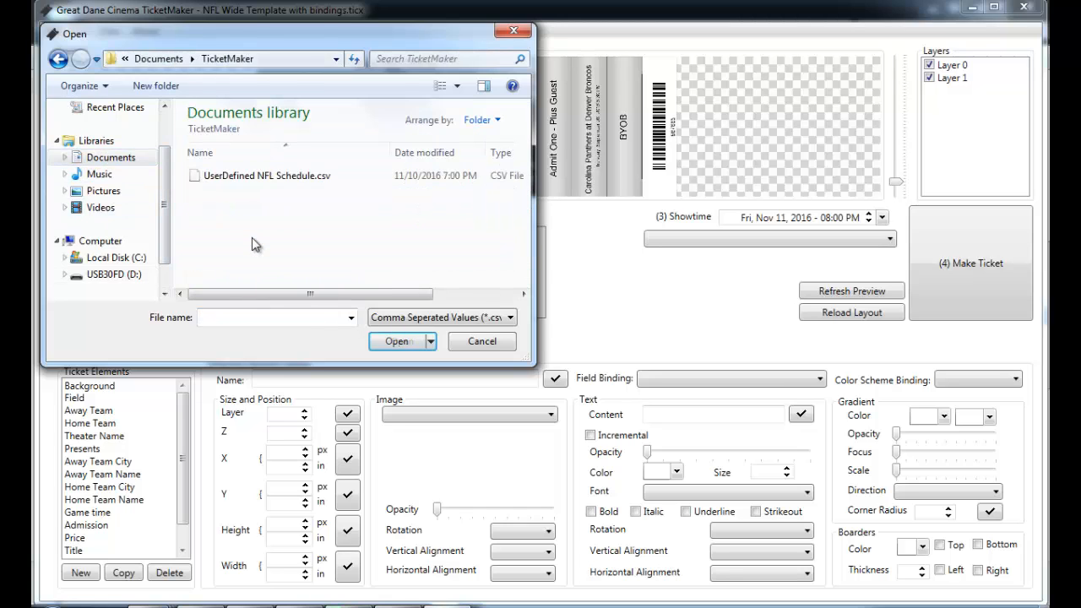
pyautogui.click(263, 176)
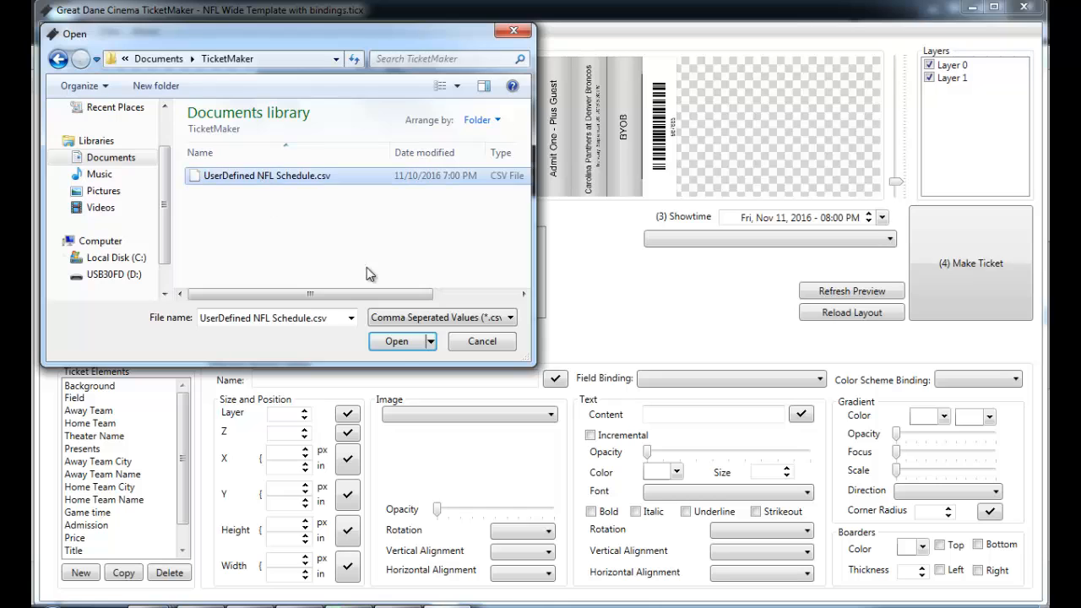
pyautogui.click(400, 341)
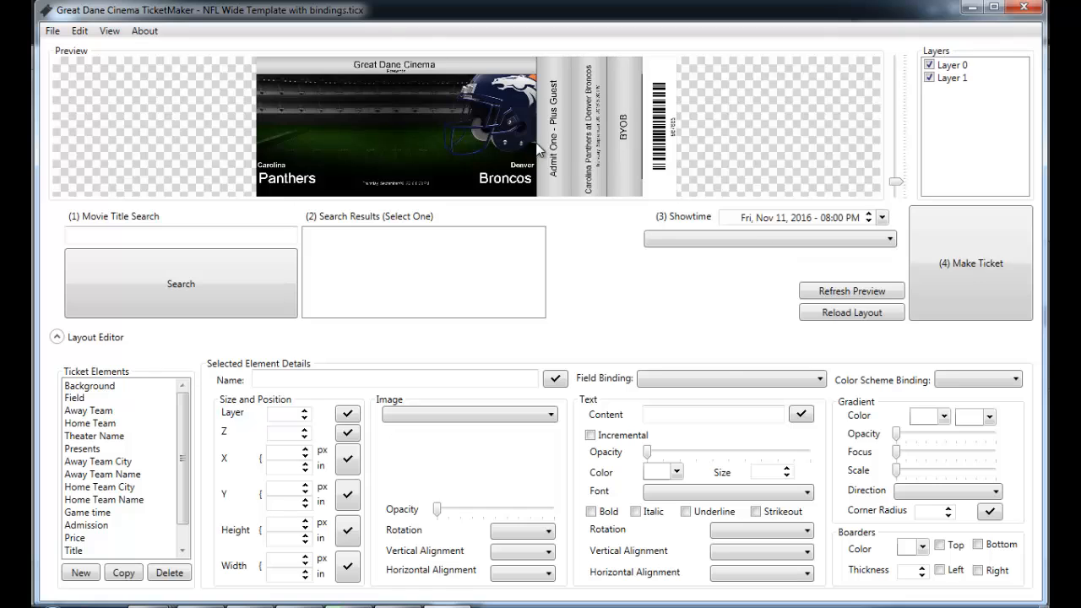
# Examine the UserField options available as field binding for the Home Team helmet image
pyautogui.click(518, 118)
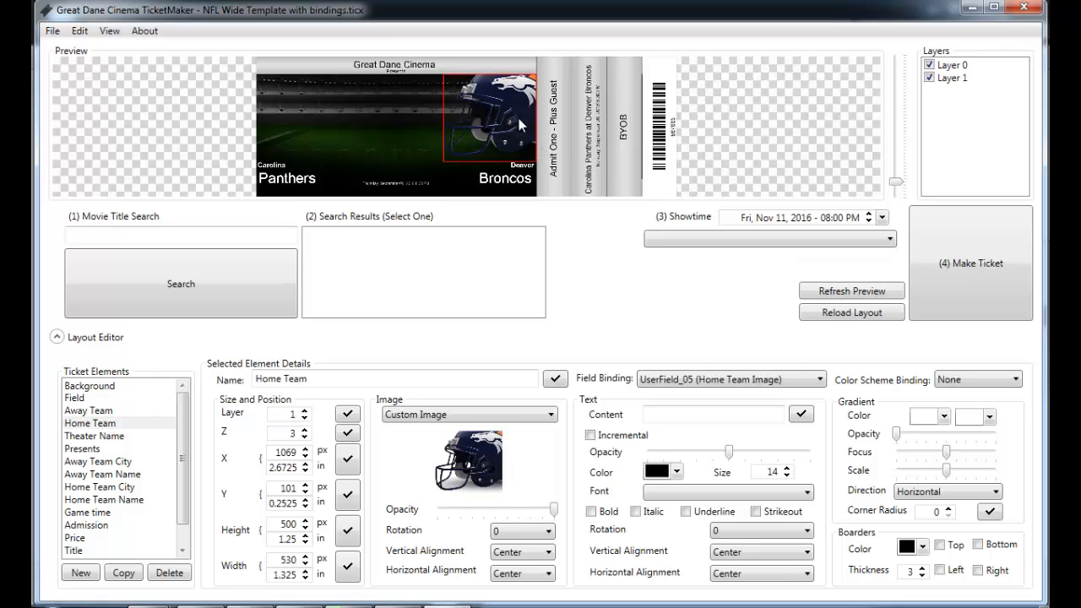
pyautogui.click(750, 385)
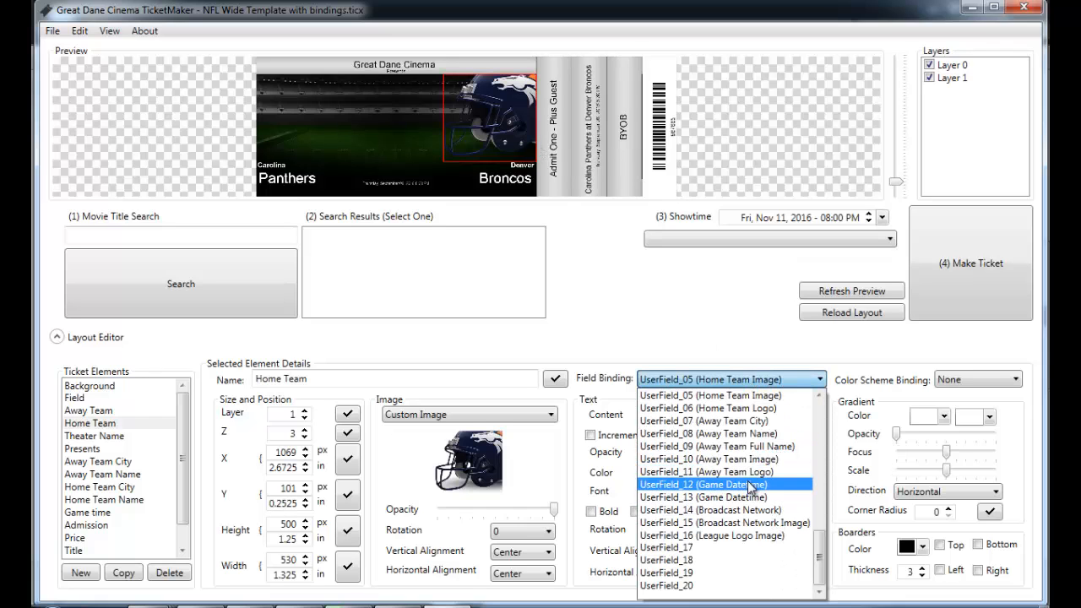
pyautogui.scroll(2, 750, 482)
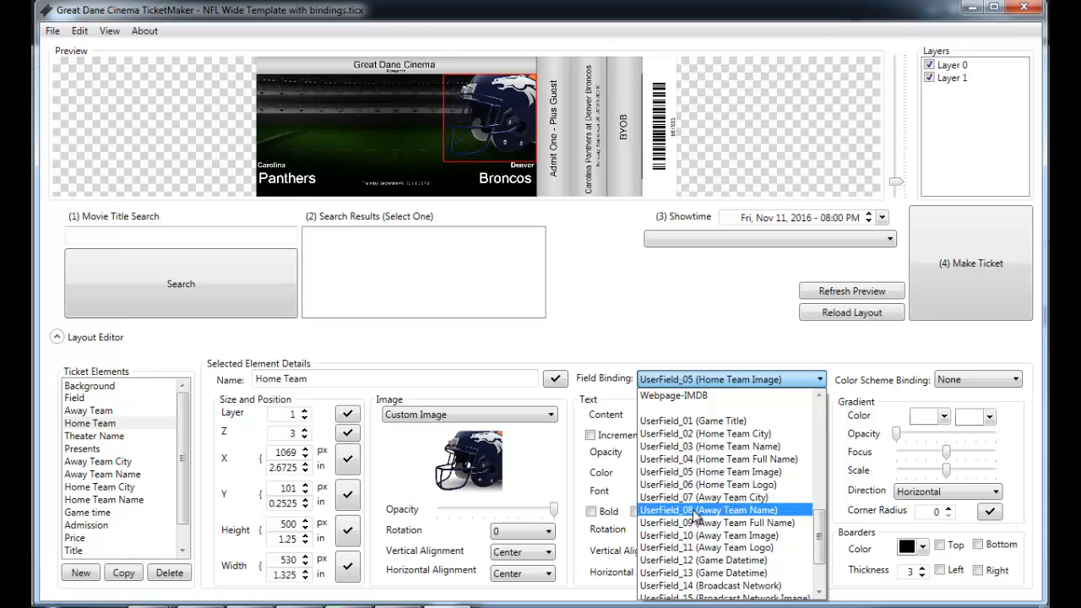
pyautogui.scroll(-2, 703, 484)
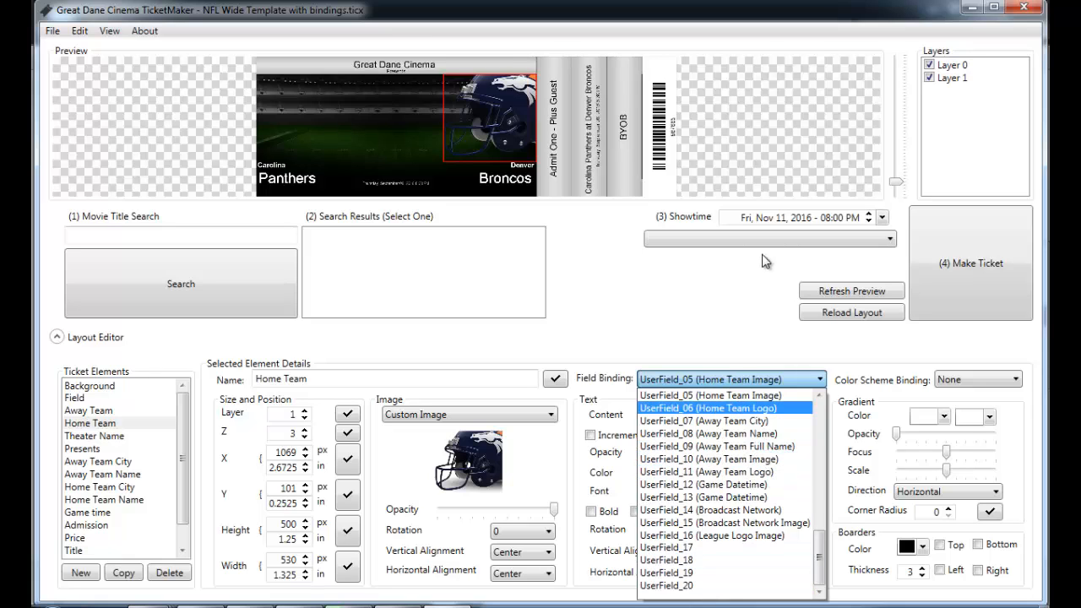
pyautogui.click(737, 242)
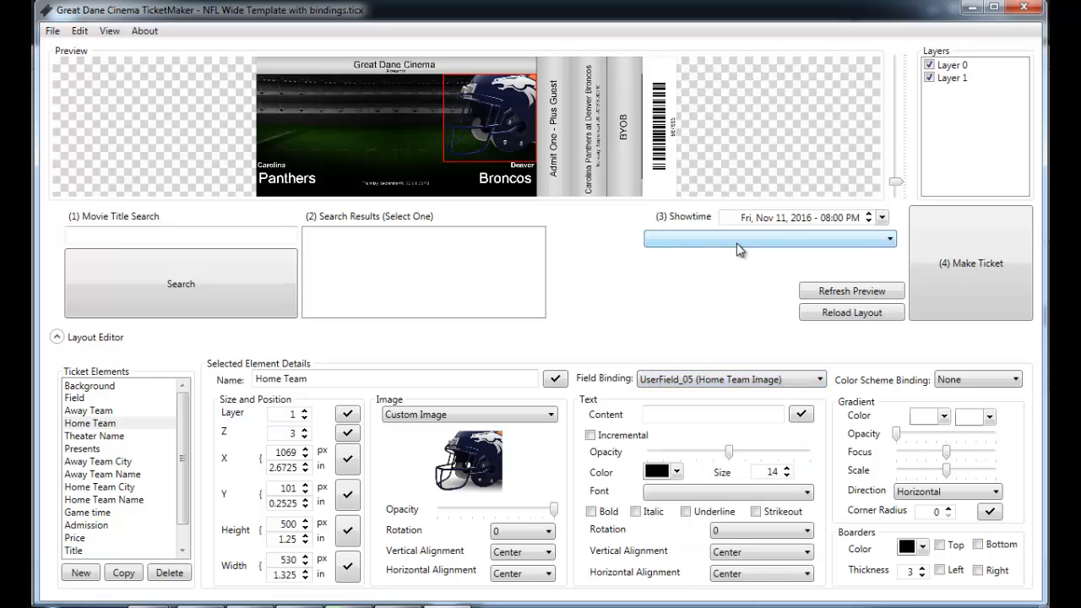
# Choose the Miami Dolphins at San Diego Chargers game of 11-13-2016 and make the ticket
pyautogui.click(738, 242)
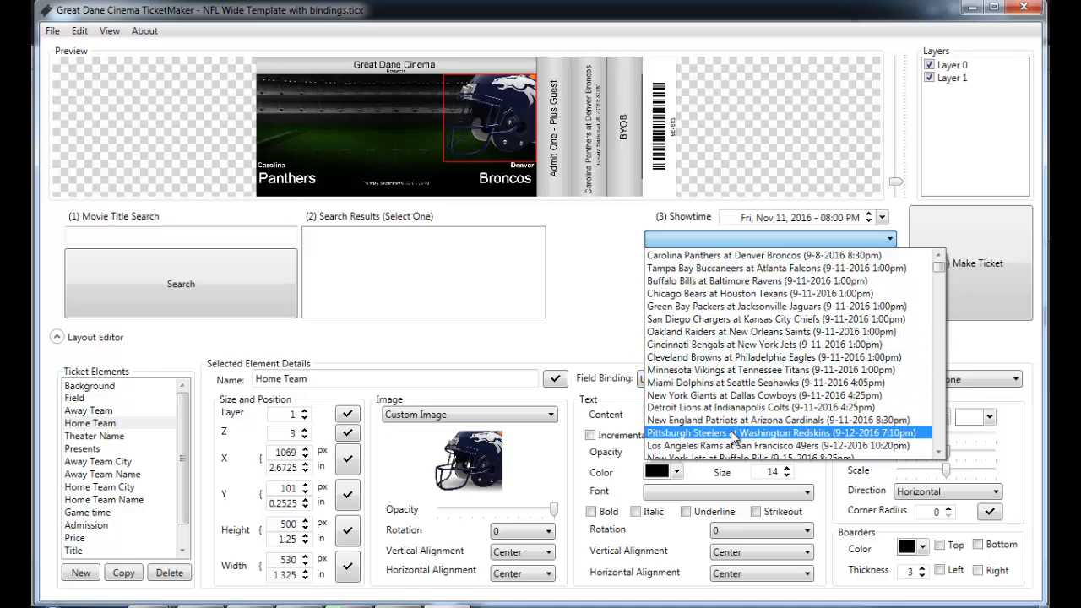
pyautogui.scroll(-18, 739, 435)
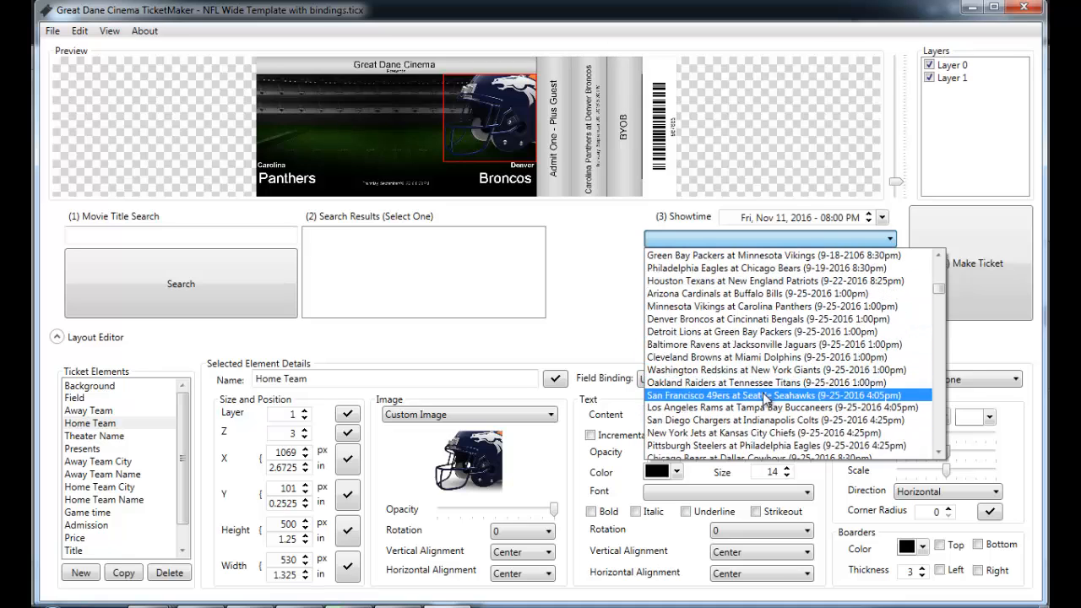
pyautogui.scroll(-20, 762, 389)
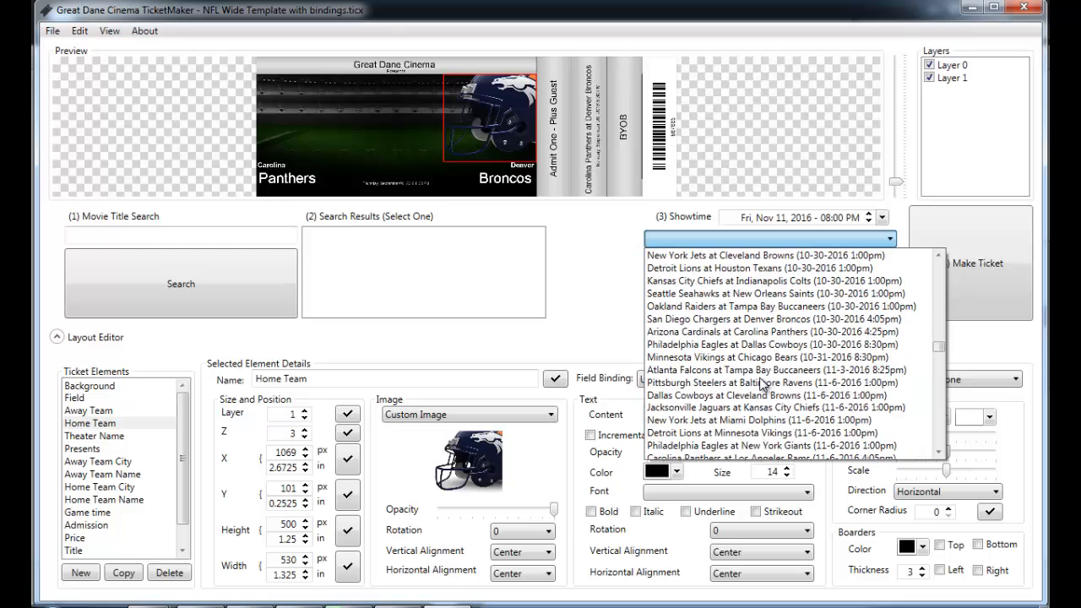
pyautogui.scroll(-2, 768, 384)
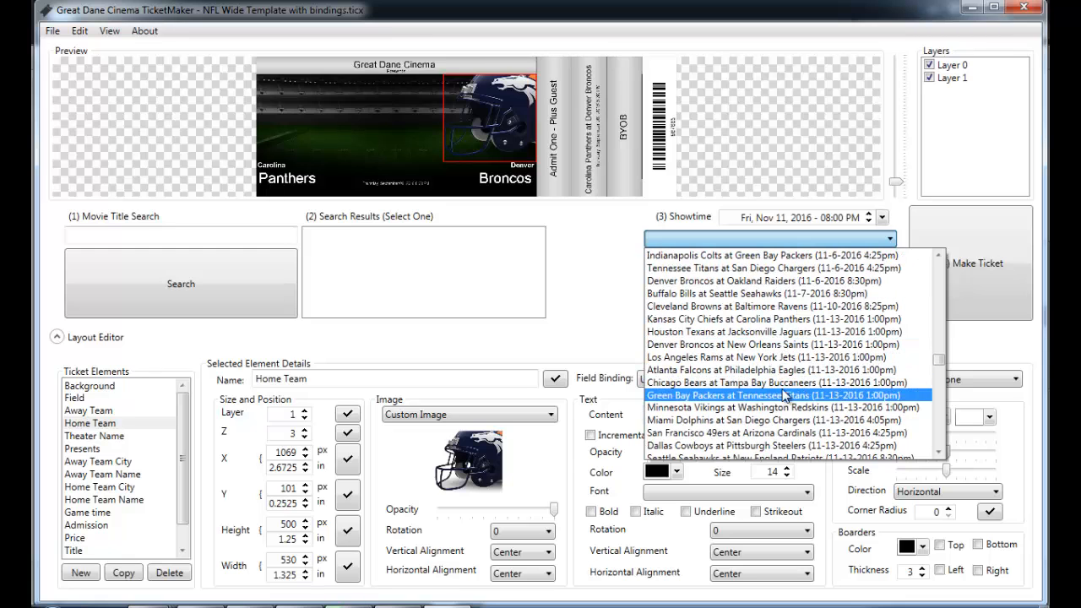
pyautogui.click(770, 420)
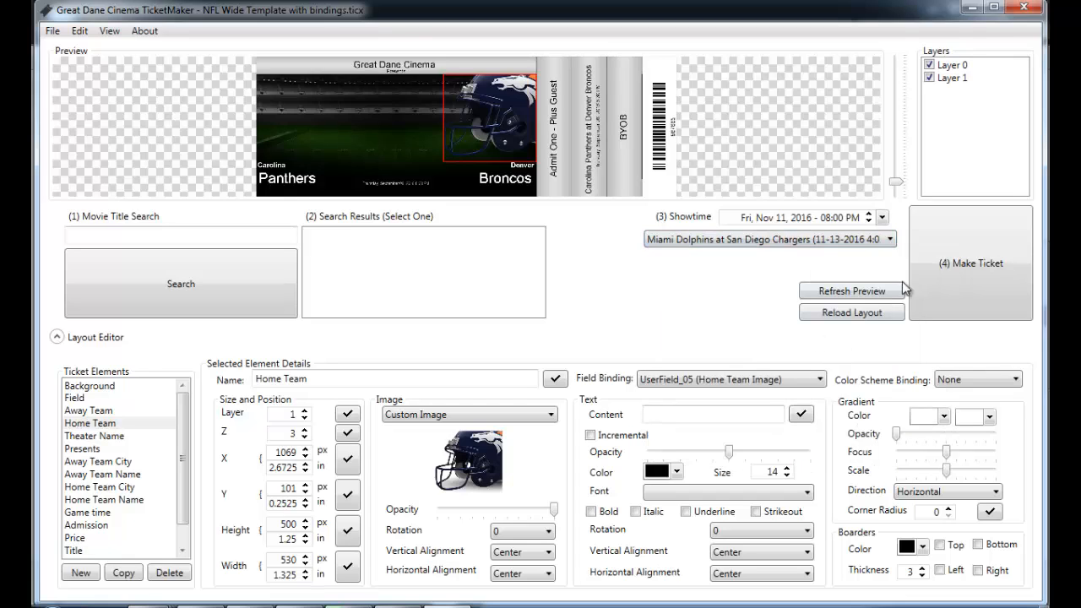
pyautogui.click(969, 282)
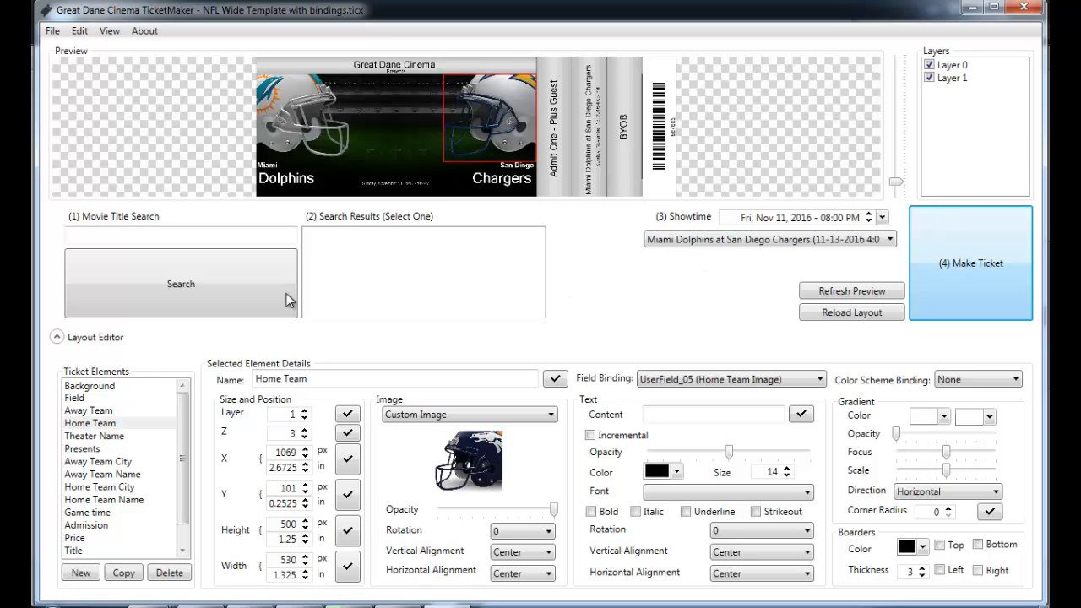
# Inspect the ticket in an enlarged preview with the layout editor collapsed, and expand the editor again
pyautogui.click(57, 337)
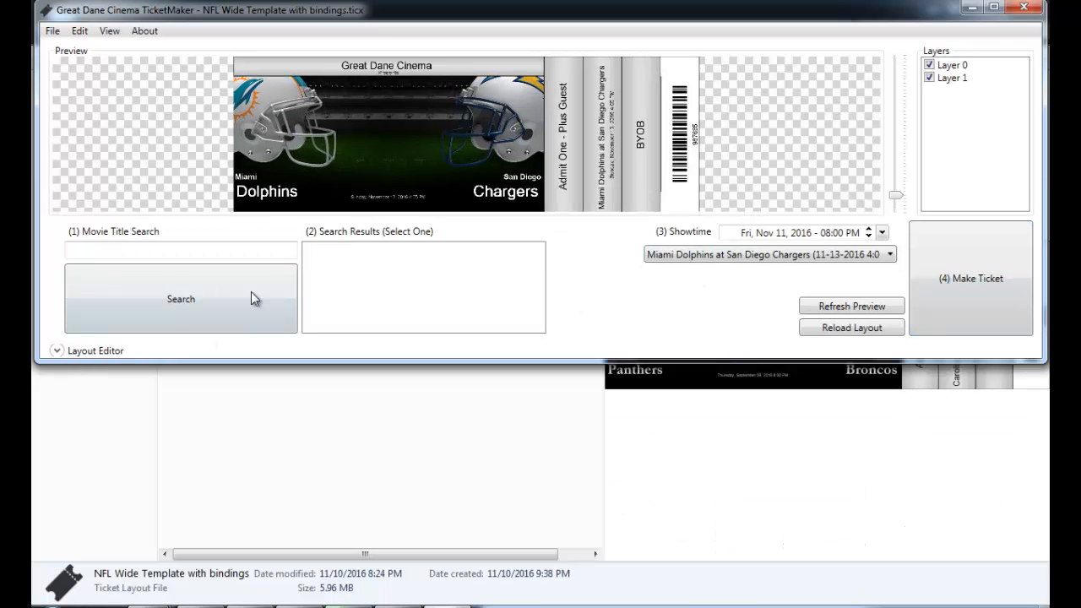
pyautogui.moveTo(398, 362); pyautogui.dragTo(422, 563)
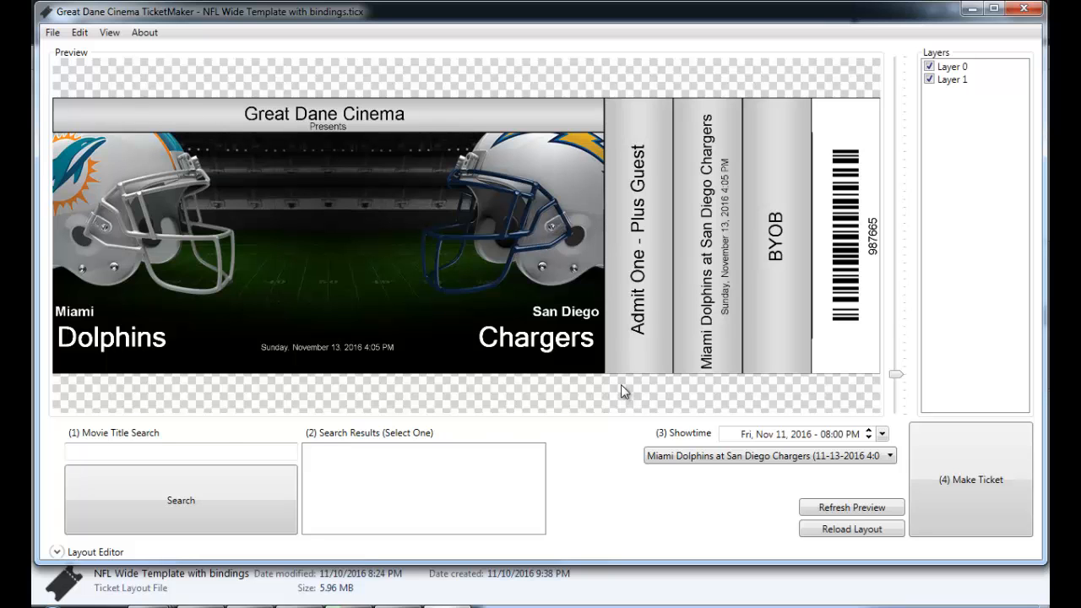
pyautogui.click(56, 551)
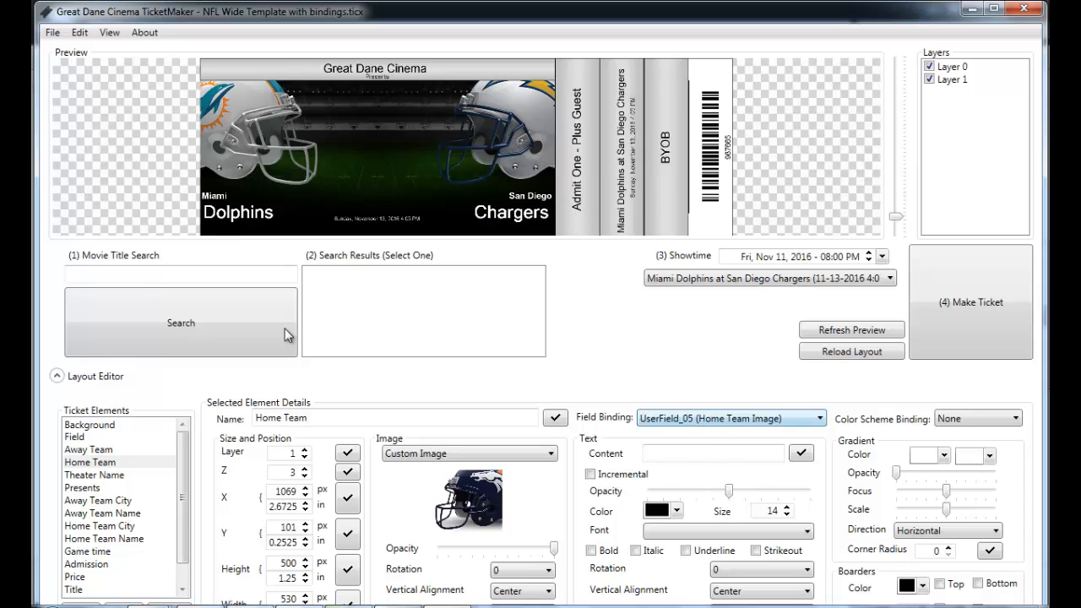
# Change the Away Team helmet element's field binding to UserField_11 (Away Team Logo)
pyautogui.click(264, 149)
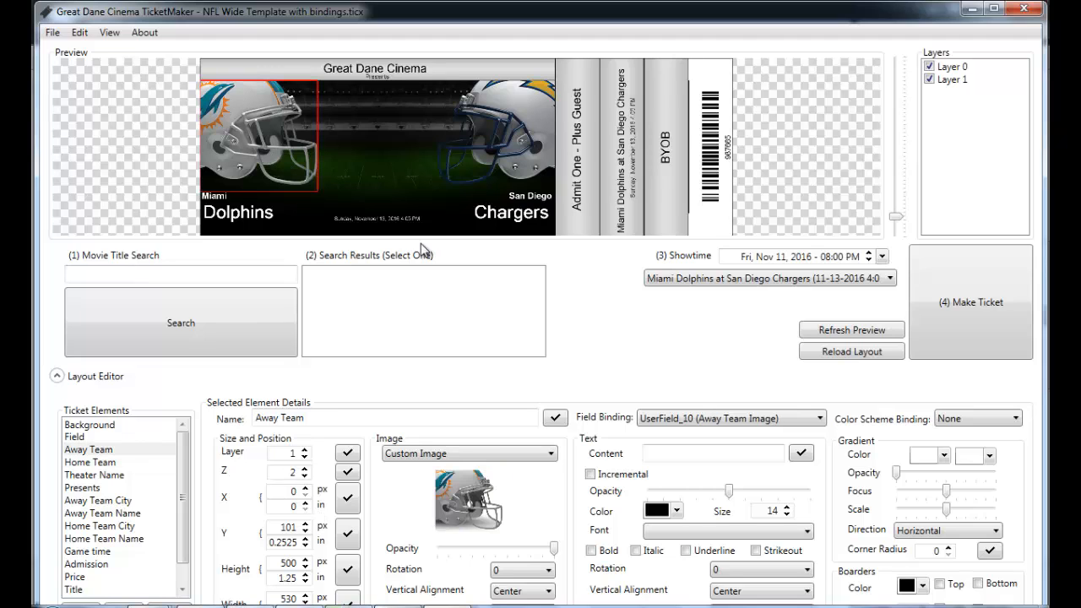
pyautogui.click(715, 424)
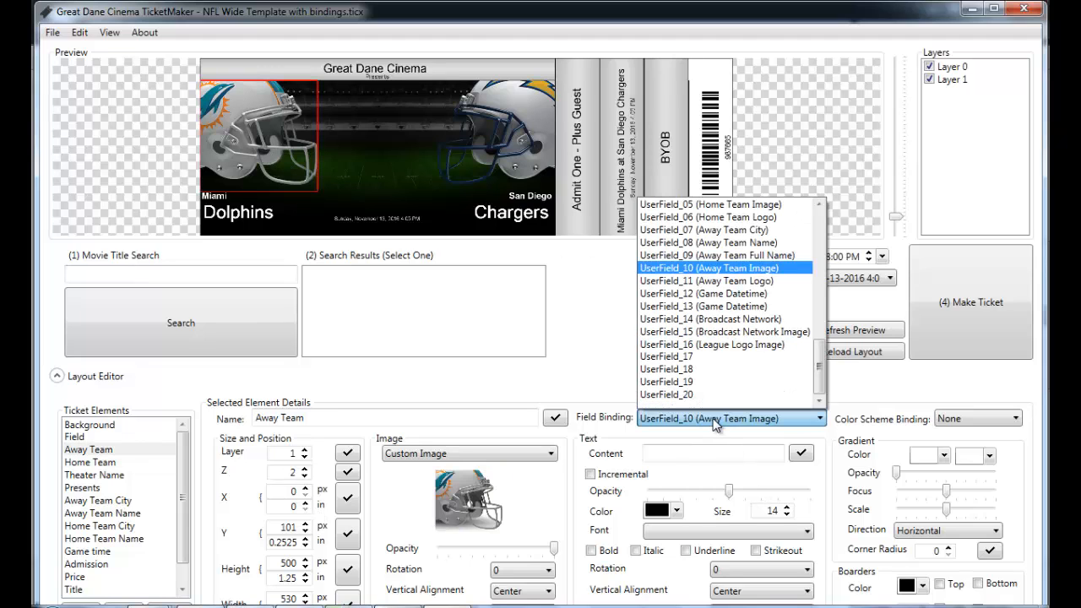
pyautogui.click(743, 282)
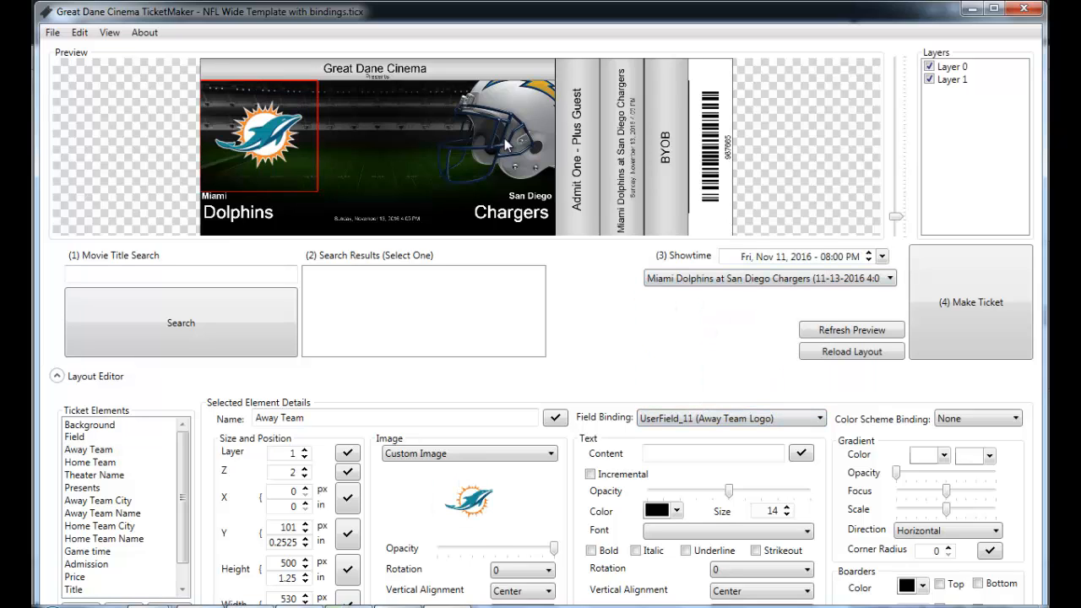
# Change the Home Team helmet element's field binding to UserField_06 (Home Team Logo)
pyautogui.click(541, 151)
pyautogui.click(712, 419)
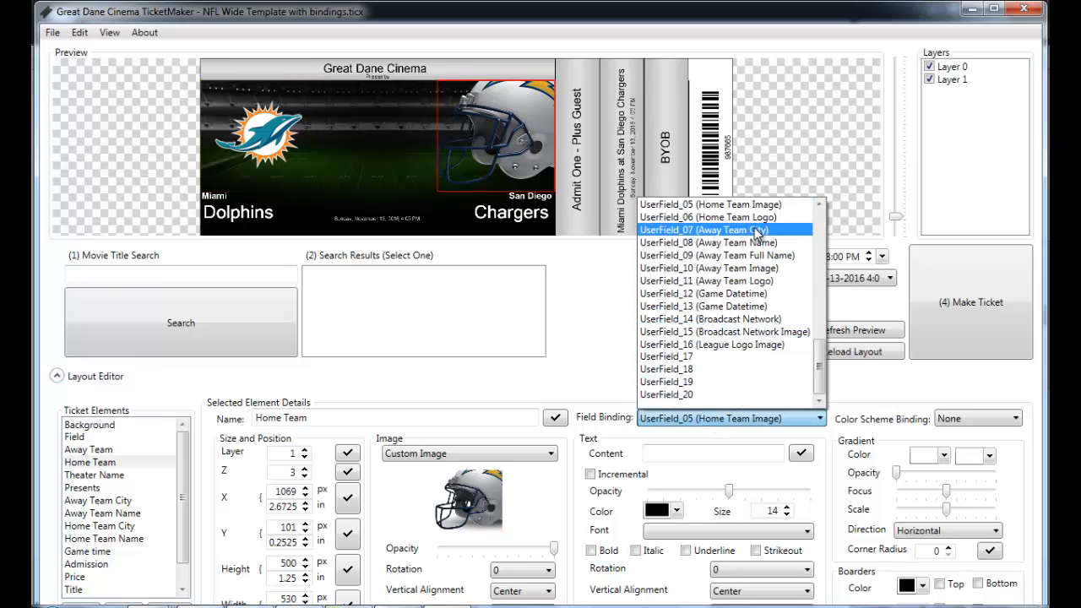
pyautogui.click(757, 218)
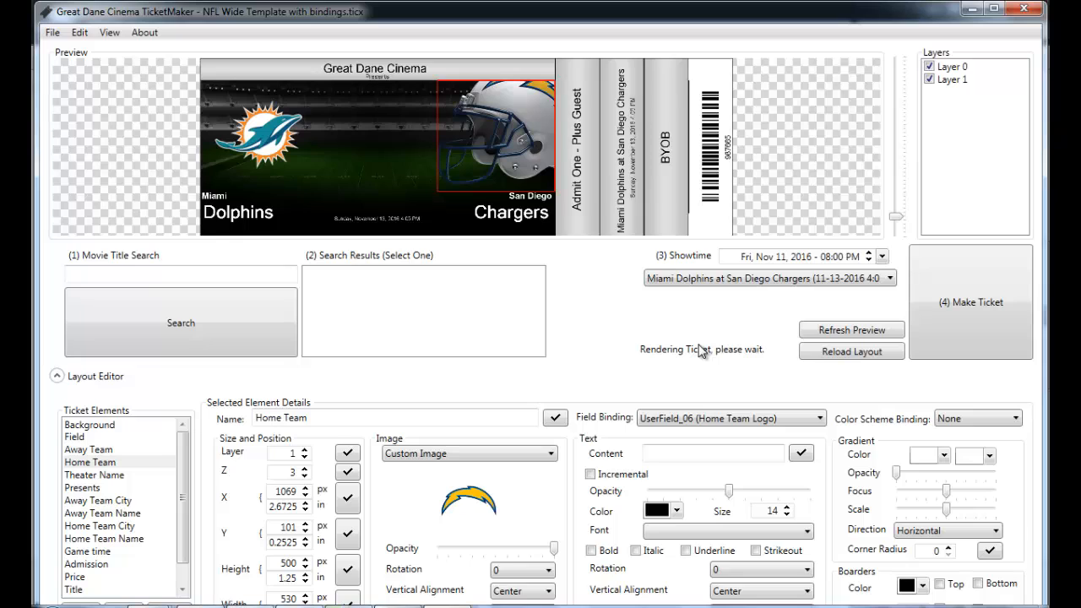